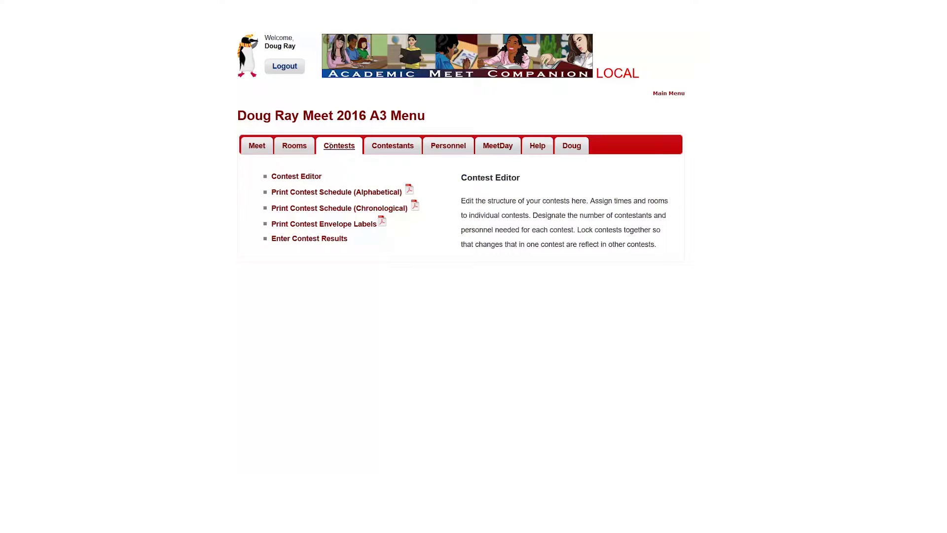
Open the Contest Editor and the grade 1 Storytelling contest from the Speech section
{"action": "left_click", "coordinate": [307, 180]}
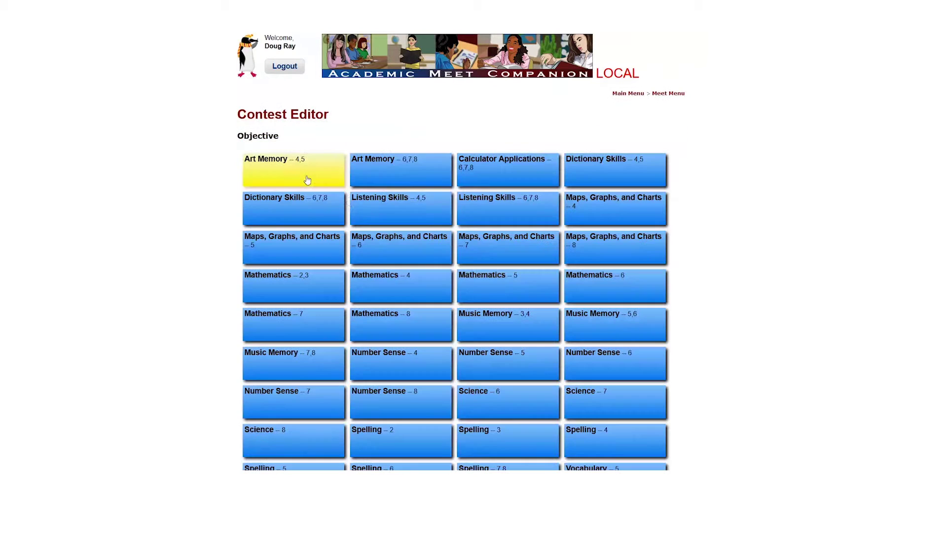
{"action": "scroll", "coordinate": [530, 318], "scroll_direction": "down", "scroll_amount": 3}
{"action": "scroll", "coordinate": [530, 318], "scroll_direction": "down", "scroll_amount": 2}
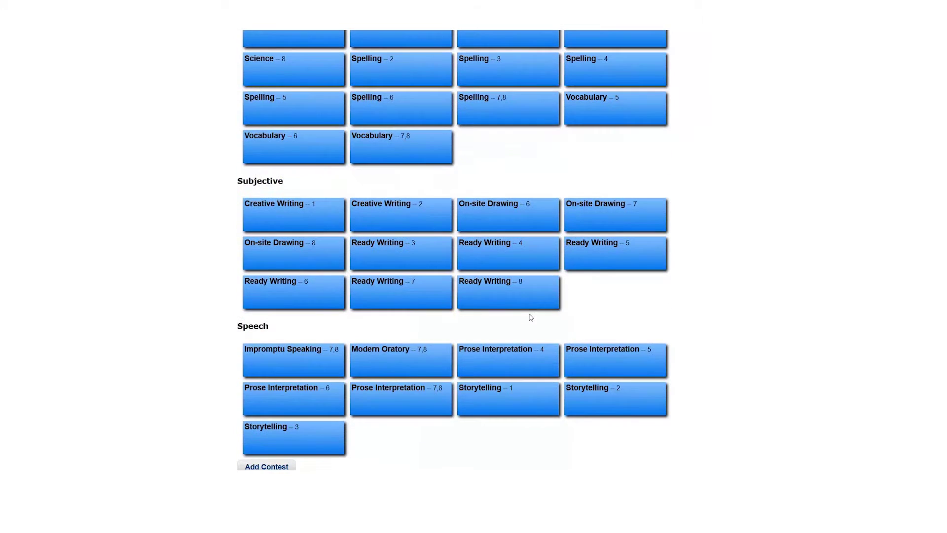
{"action": "left_click", "coordinate": [502, 404]}
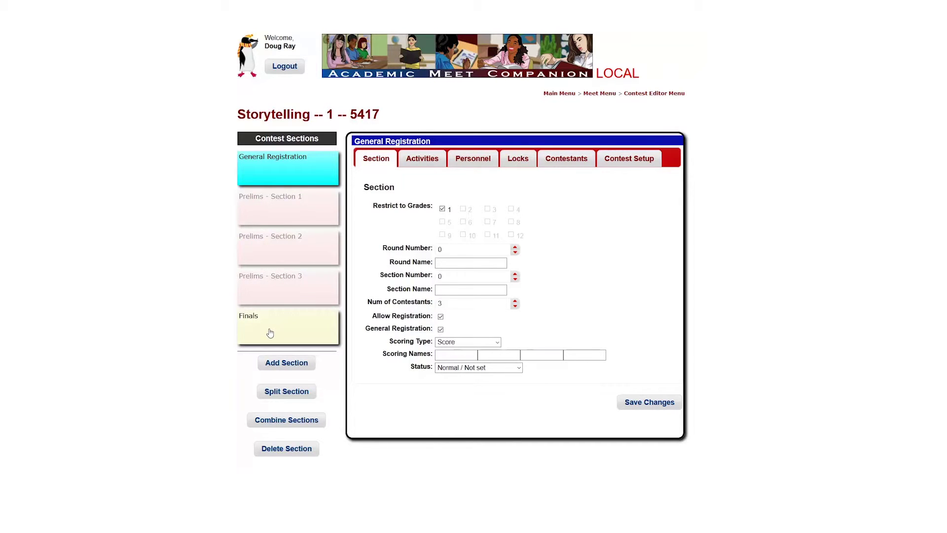
Select Prelims - Section 3 and start deleting it
{"action": "left_click", "coordinate": [253, 289]}
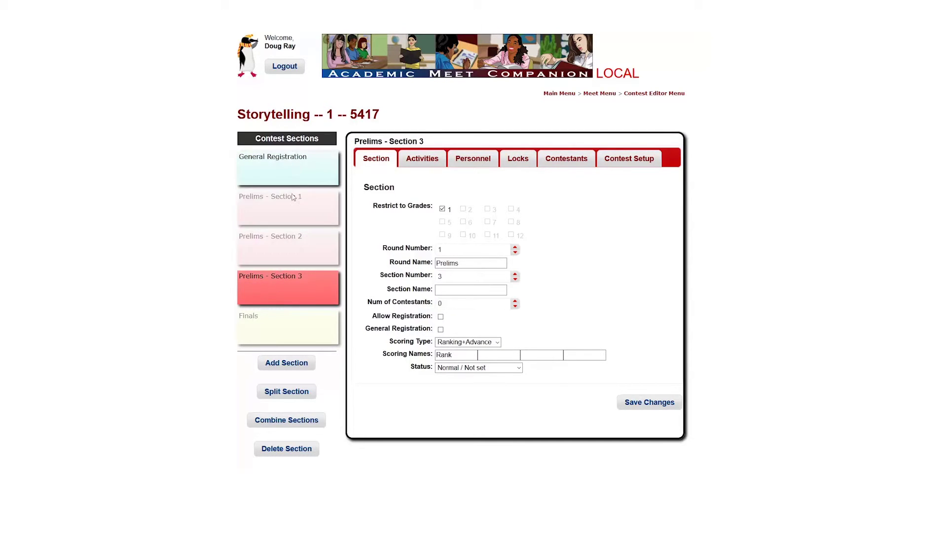
{"action": "left_click", "coordinate": [278, 453]}
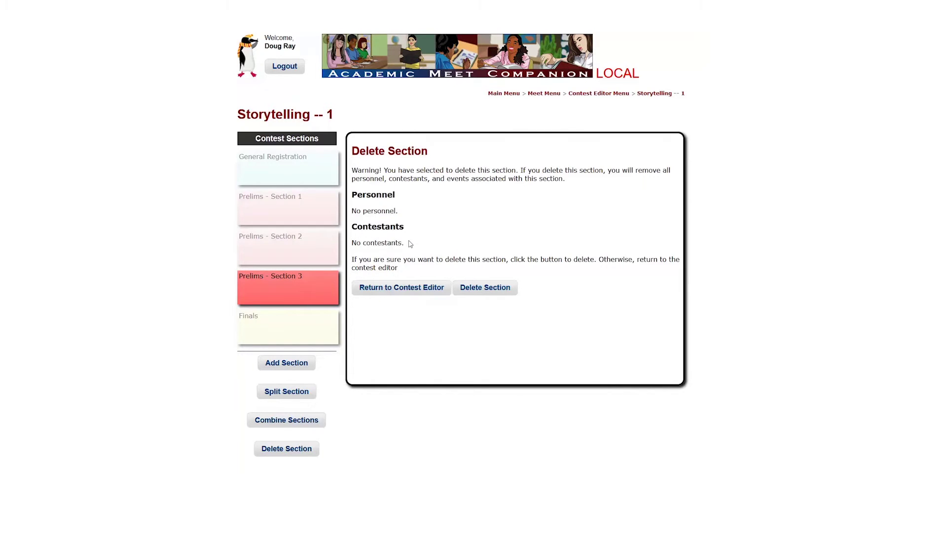
Confirm deletion of Prelims - Section 3 on the Delete Section page
{"action": "left_click", "coordinate": [491, 290]}
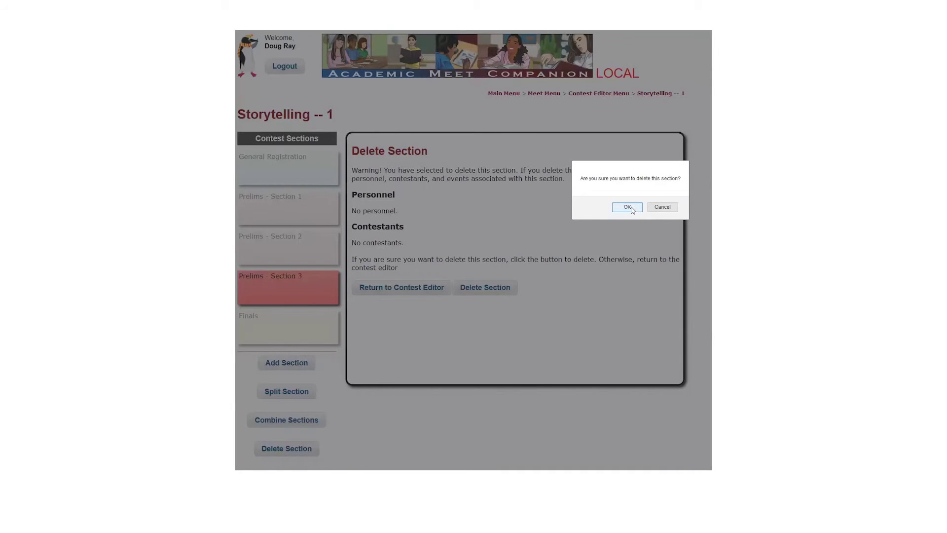